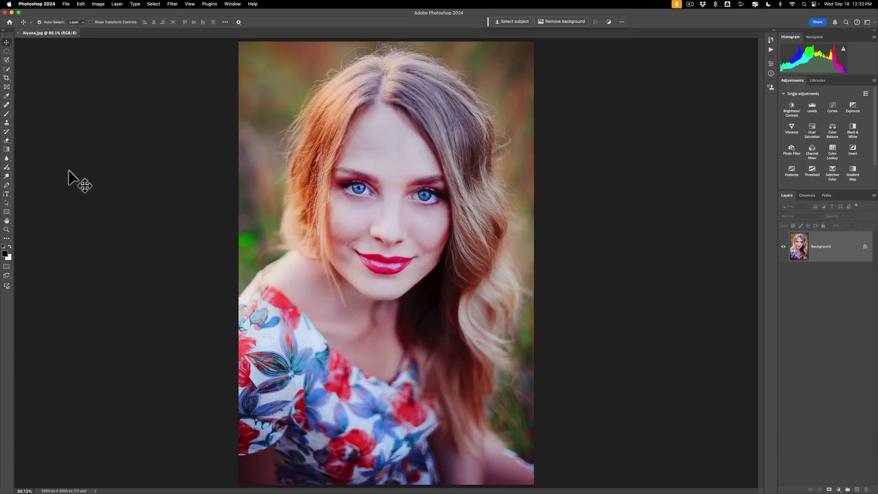
Open the toolbar customization and make sure the Quick Mask mode control is shown in the toolbar
click(81, 4)
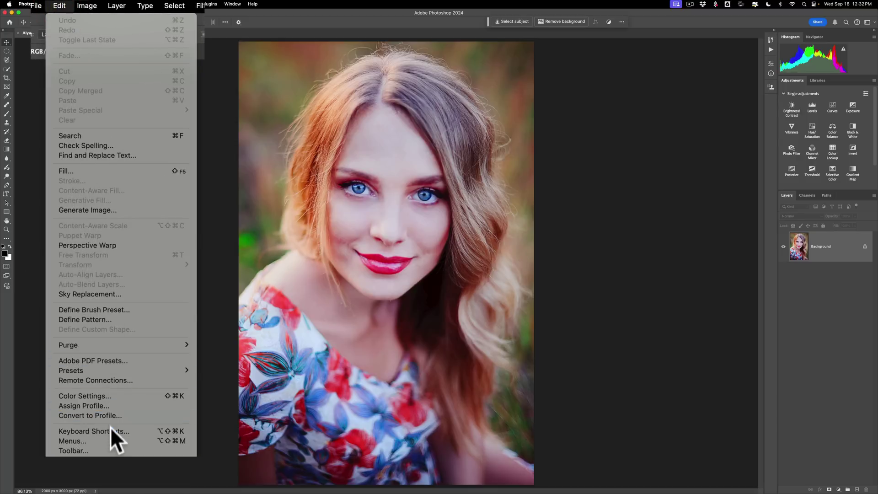
click(105, 447)
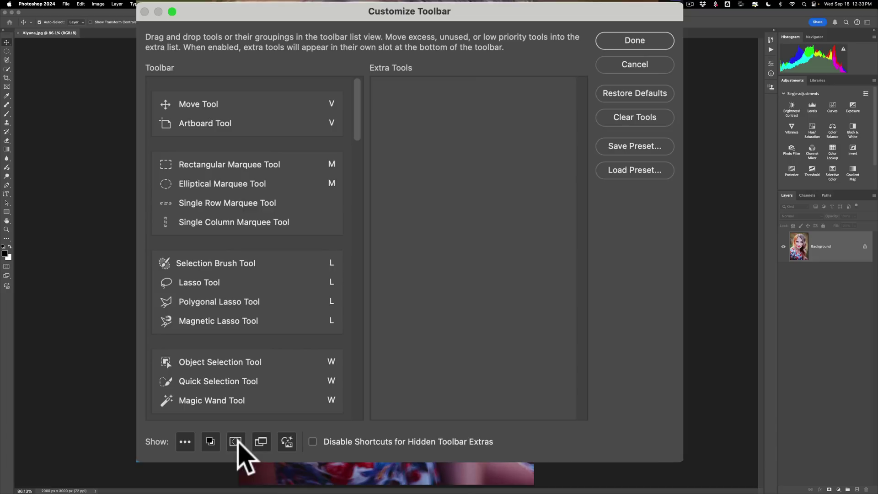
click(235, 442)
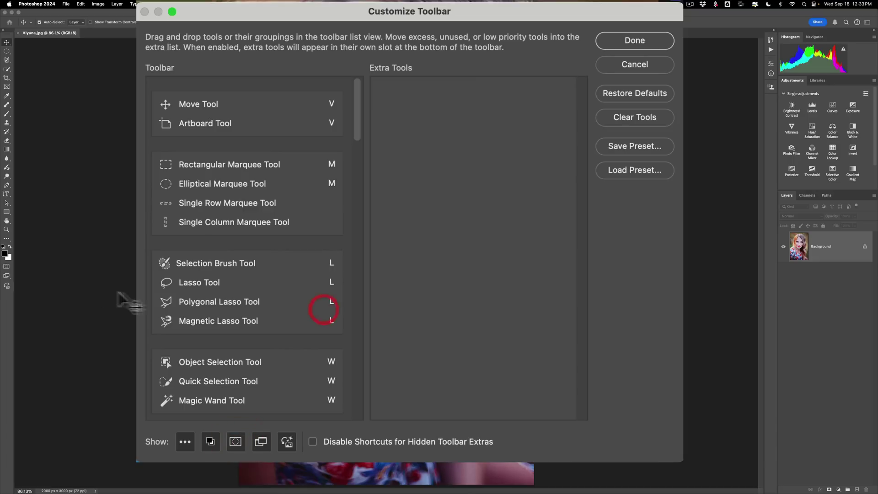
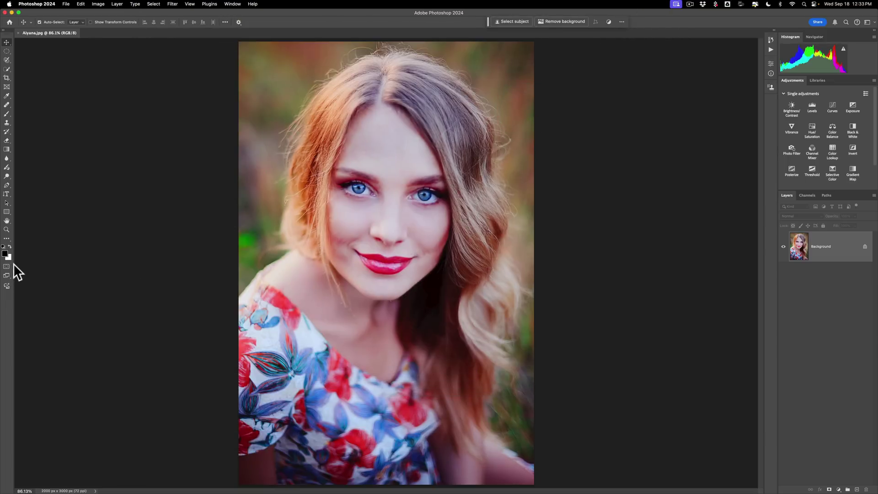
Confirm the Quick Mask options with masked areas shown in red at 100% opacity, and enter Quick Mask mode
double_click(7, 267)
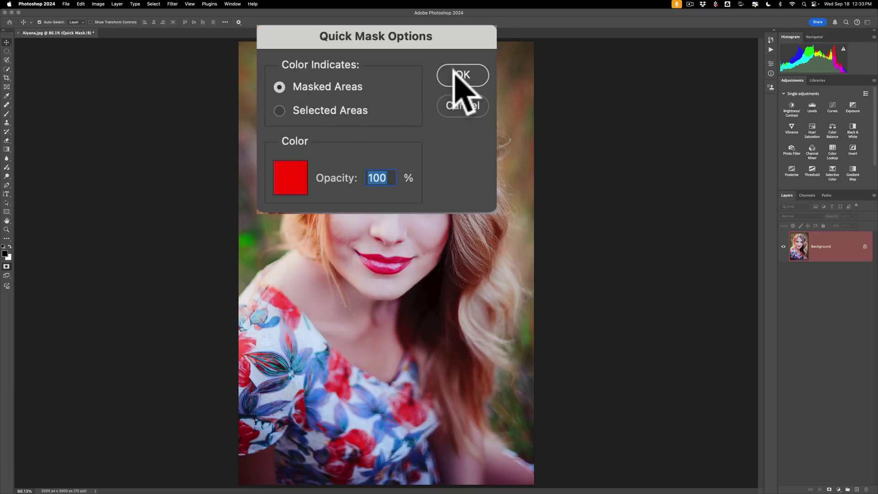
click(428, 91)
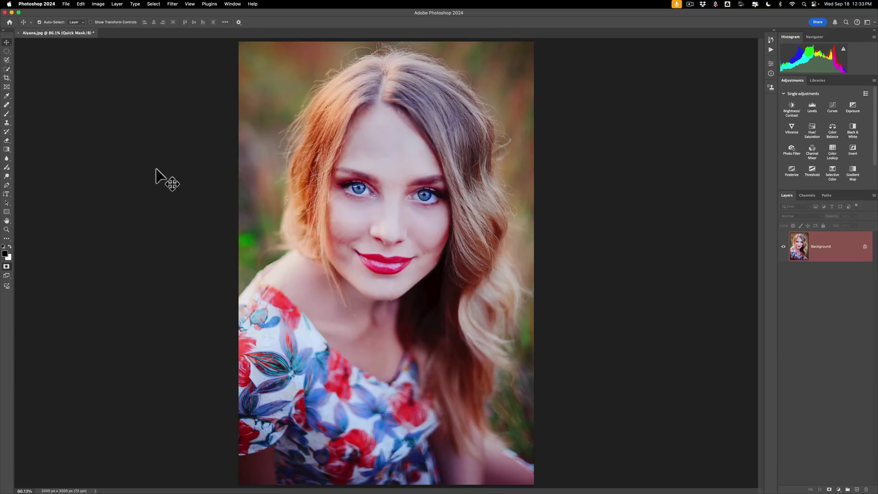
click(16, 273)
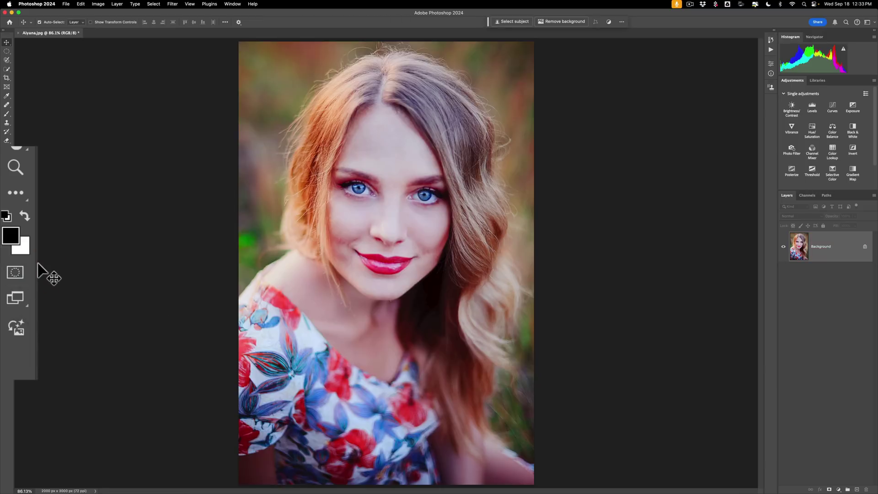
key(q)
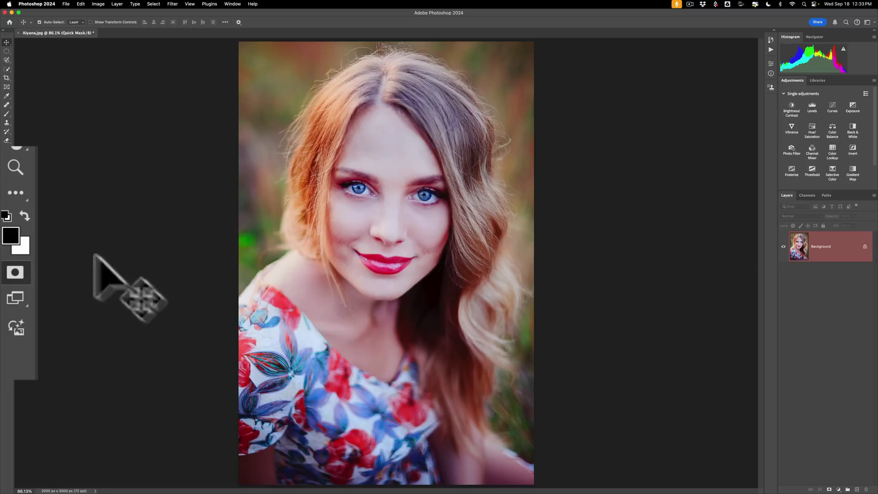
Set the foreground color to a dark gray with 20% brightness
click(11, 239)
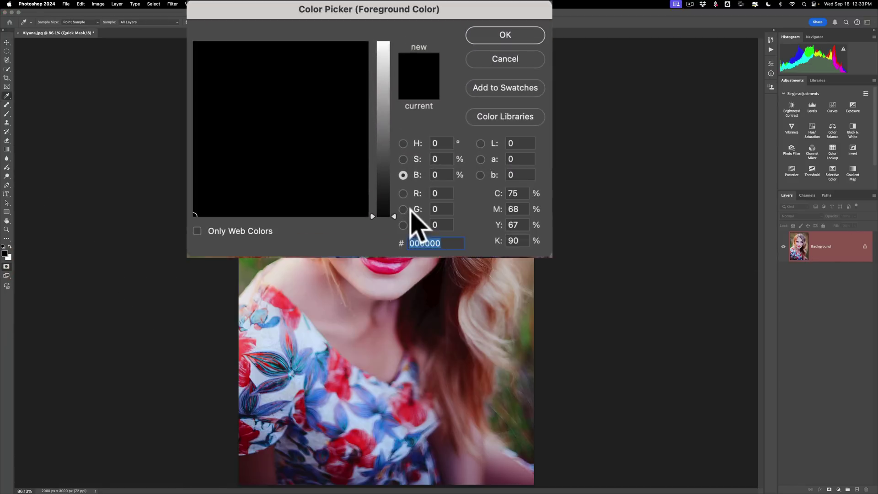
click(446, 176)
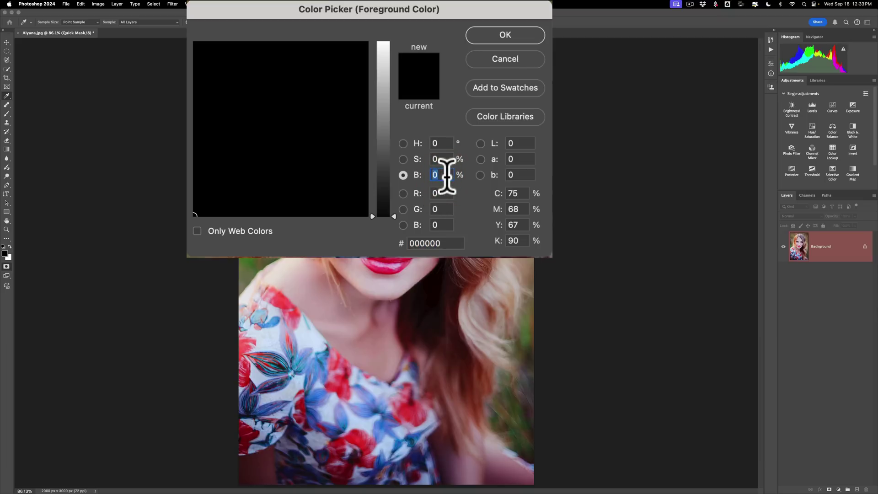
text(20)
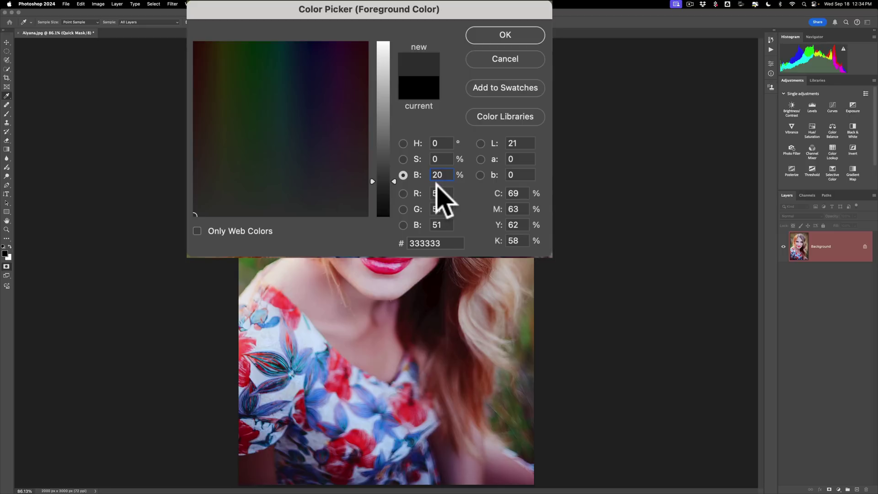
click(505, 37)
key(v)
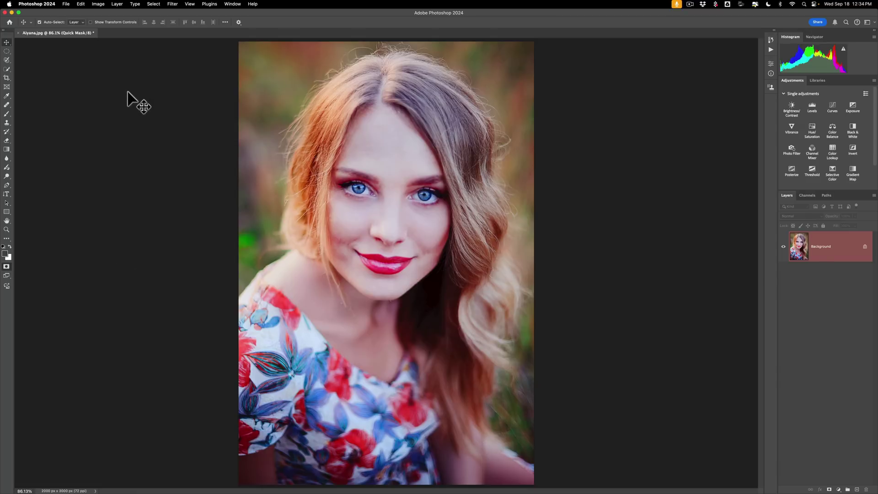
Fill the quick mask with the foreground color in Normal mode at 100% opacity, and exit Quick Mask mode to load the selection
click(80, 4)
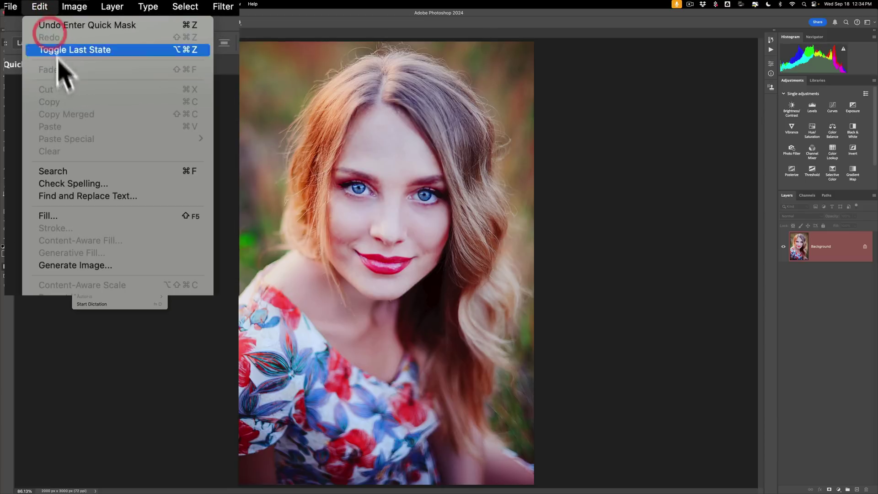
click(78, 215)
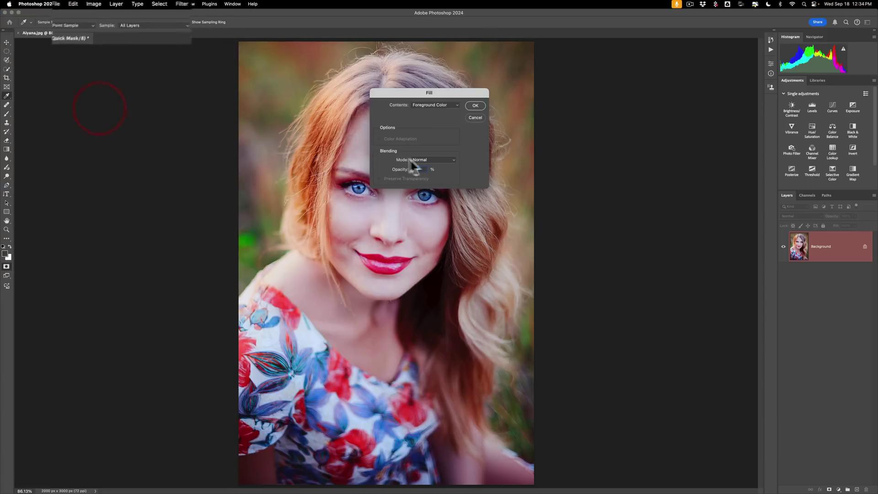
click(420, 105)
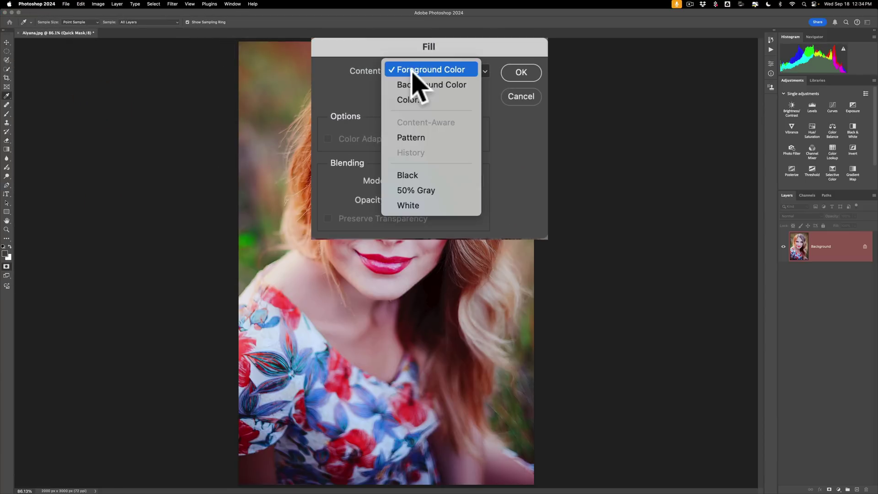
click(430, 70)
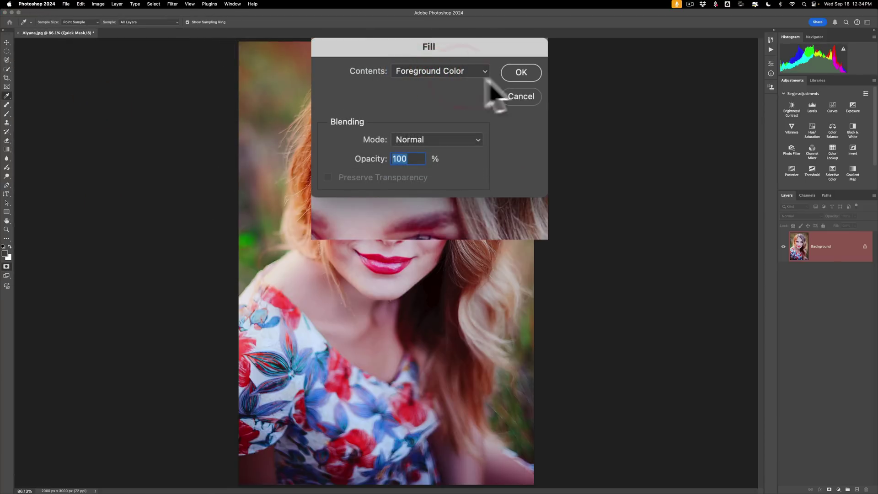
click(521, 72)
key(v)
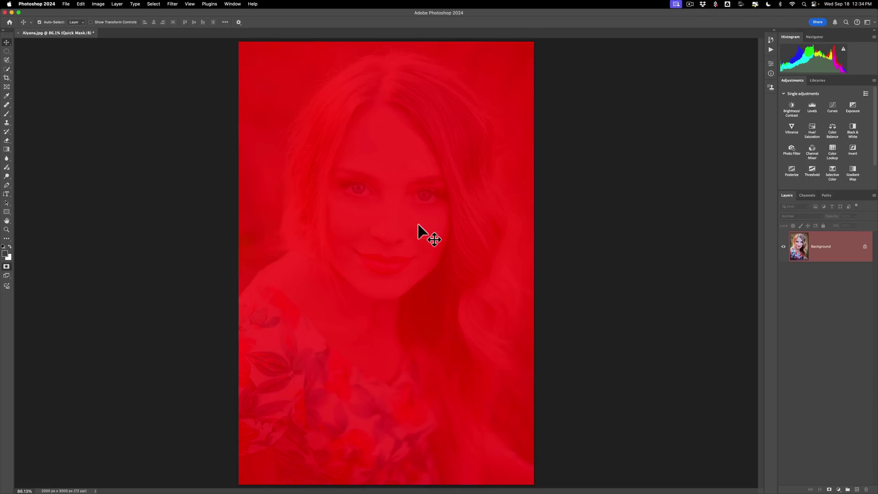
click(6, 266)
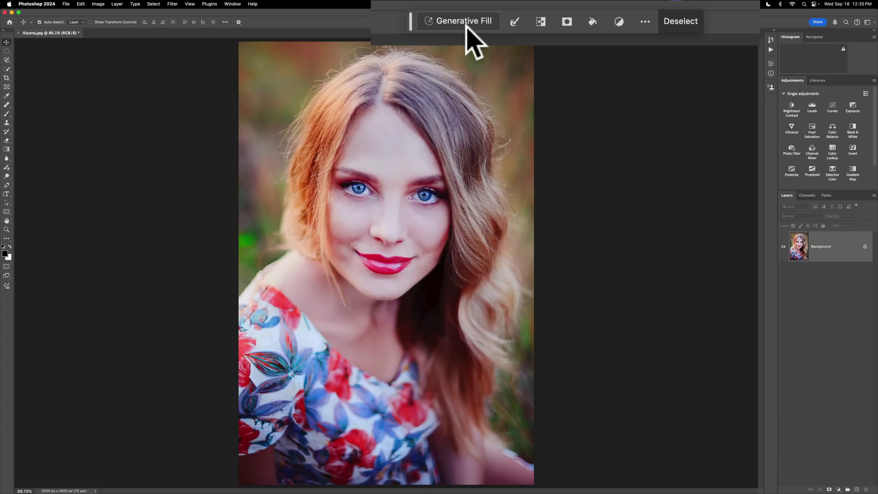
Run Generative Fill on the selection with the prompt "Watercolor Painting"
click(233, 4)
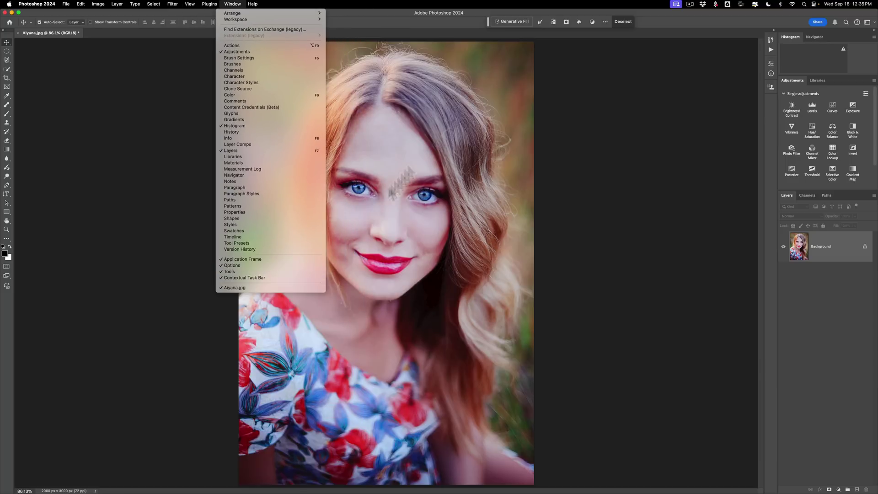
click(484, 21)
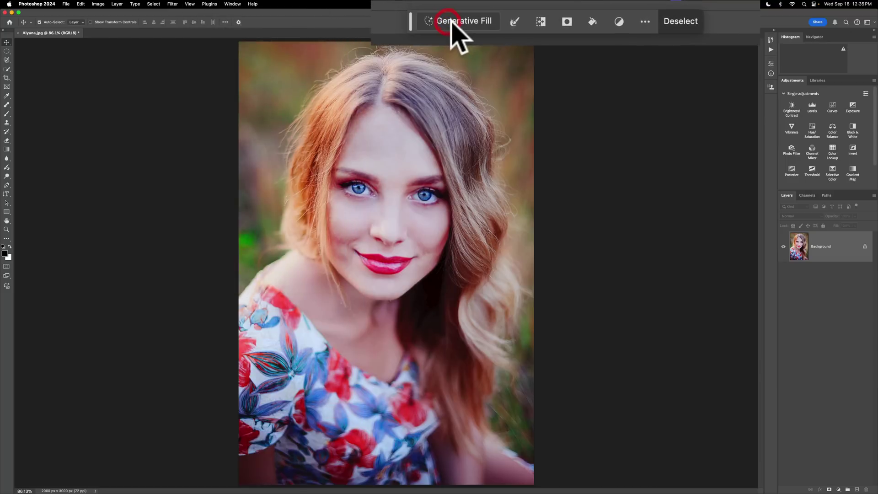
click(508, 21)
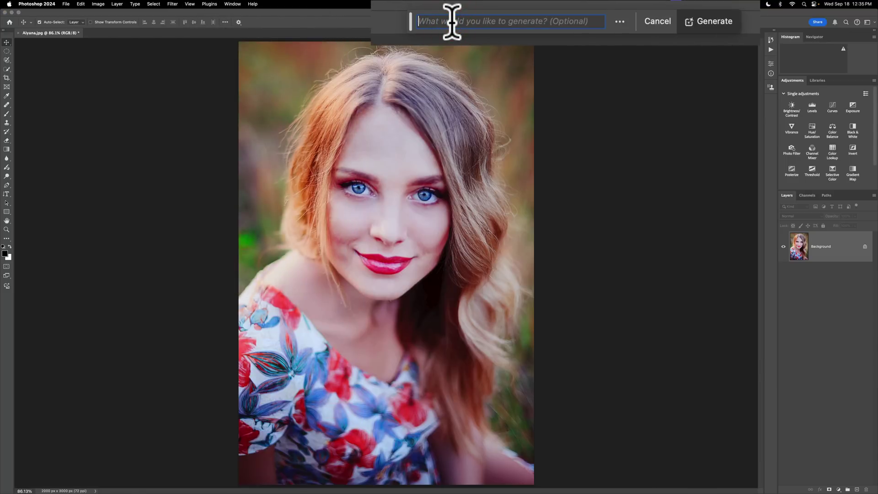
text(Wa)
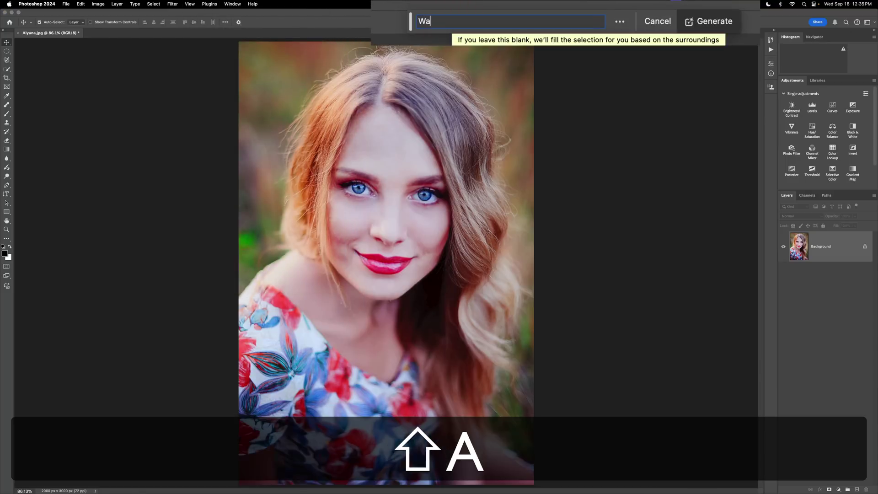
text(tercolor P)
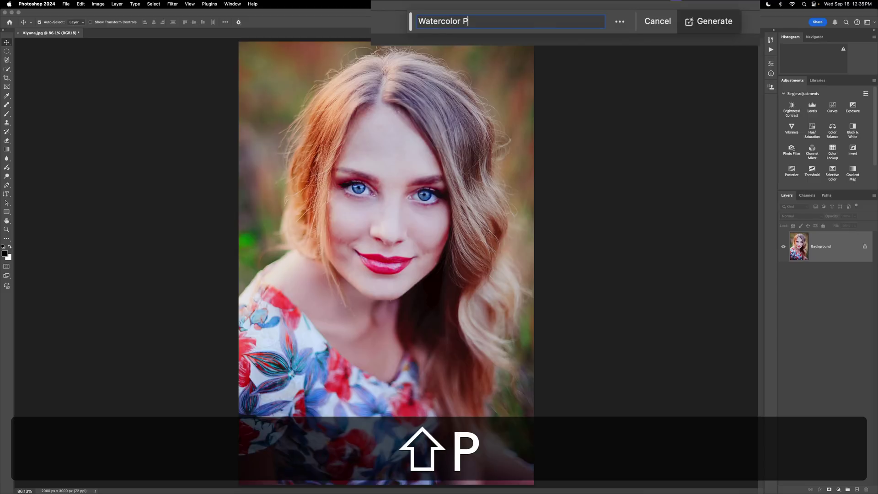
text(ainting)
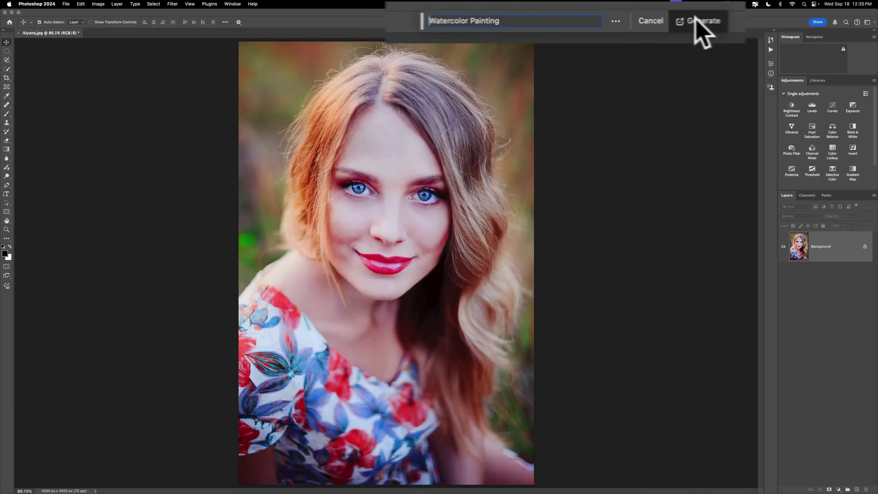
click(636, 21)
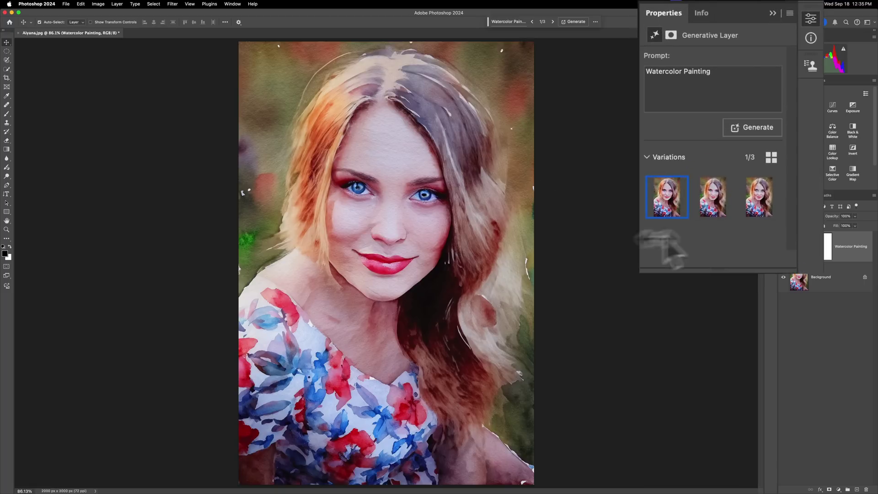
Preview the second and third variations of the generative layer and return to the first one
mouse_move(723, 153)
click(714, 200)
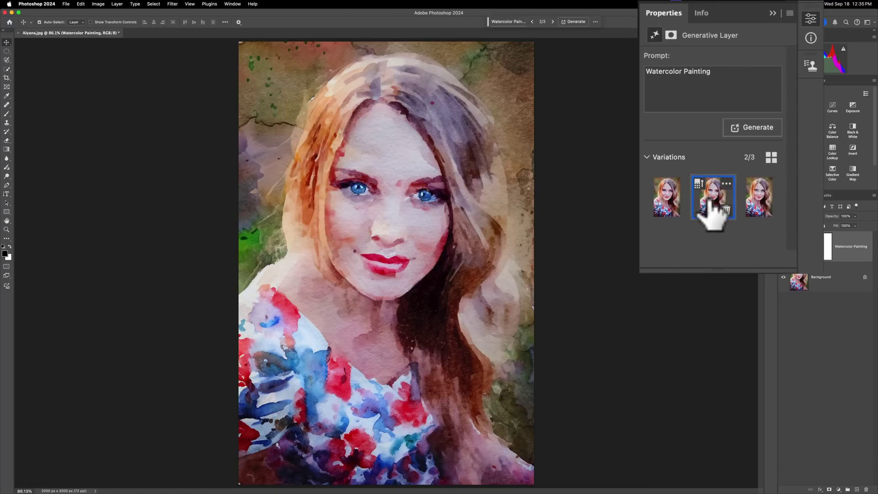
click(750, 197)
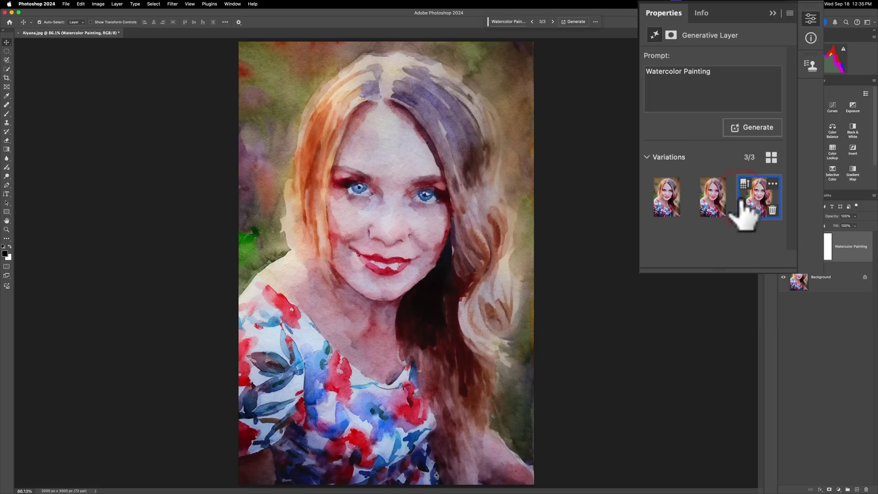
click(666, 201)
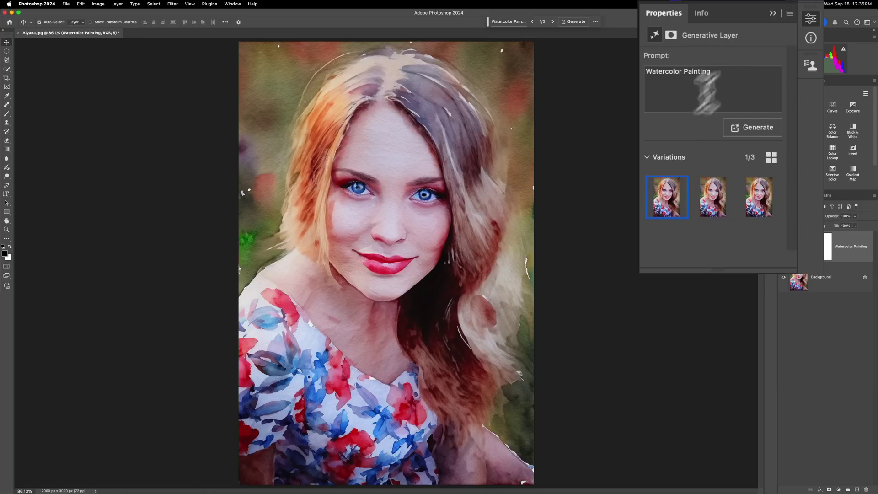
Generate three more variations with the same prompt, compare them with the earlier ones, and select the fourth variation
click(757, 128)
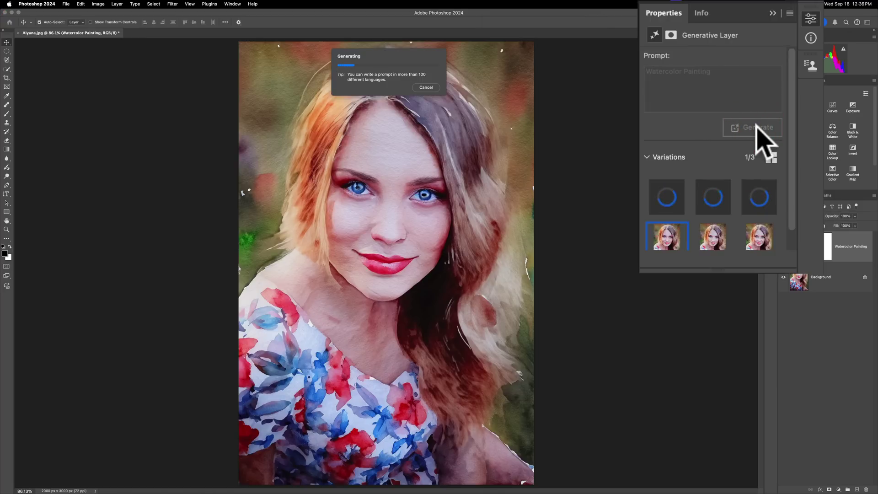
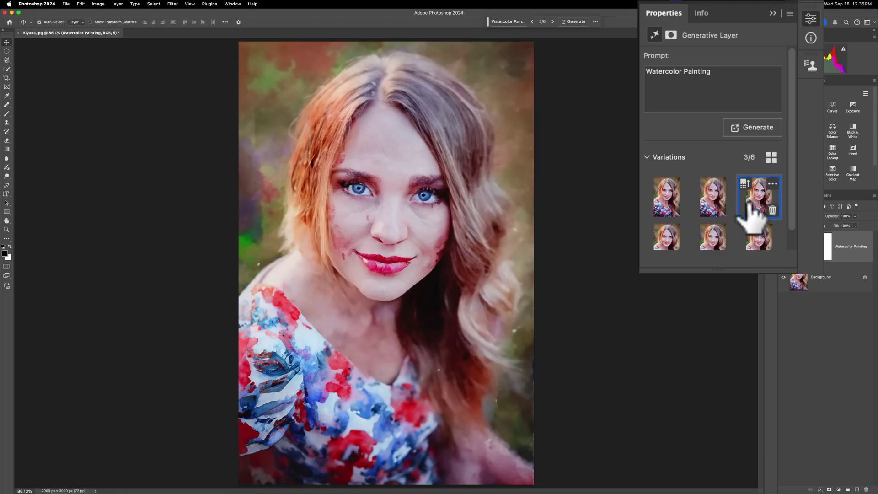
click(673, 241)
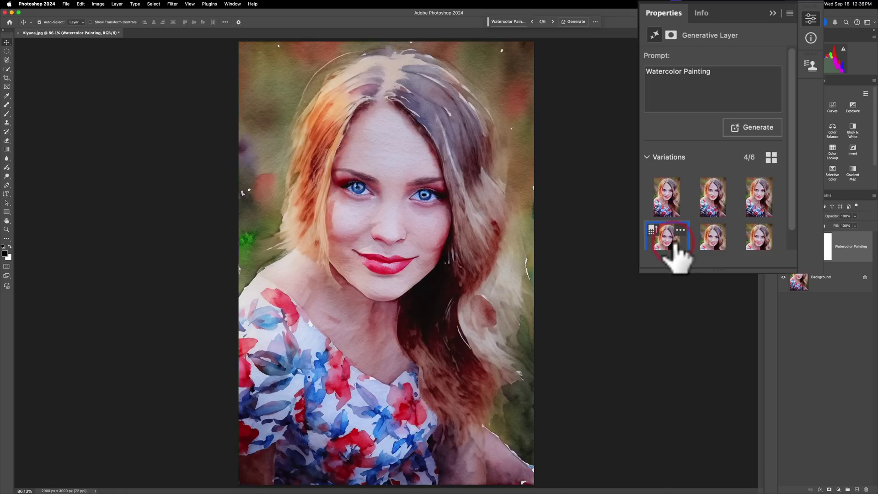
click(756, 243)
click(758, 206)
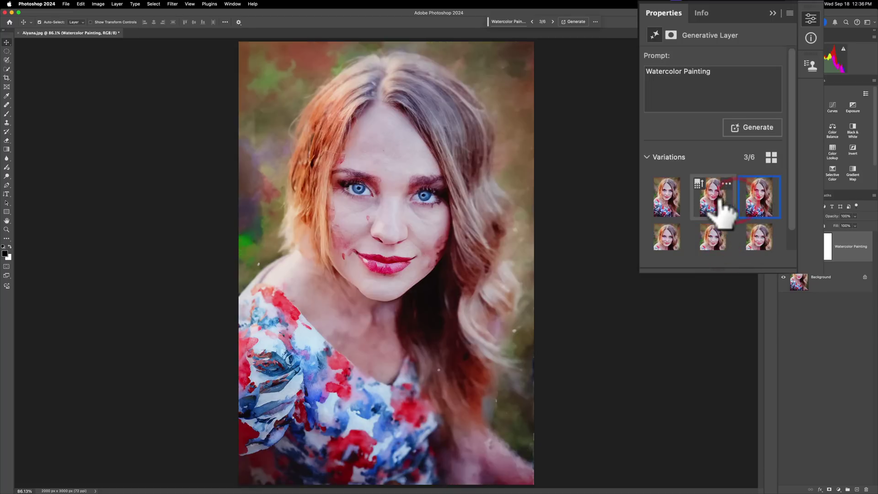
click(722, 208)
click(672, 208)
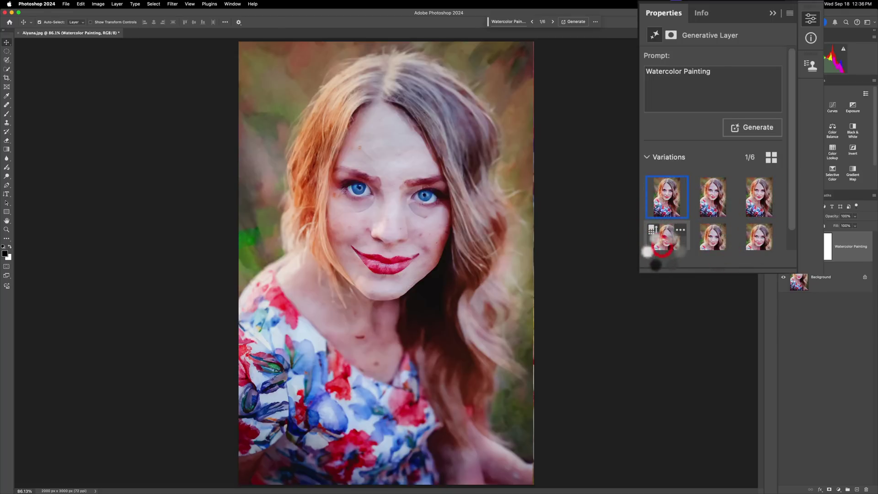
click(657, 236)
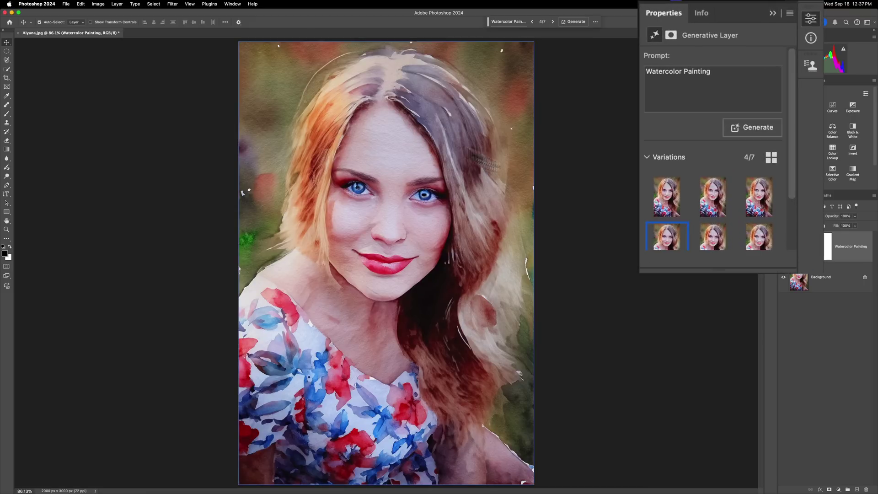
mouse_move(697, 208)
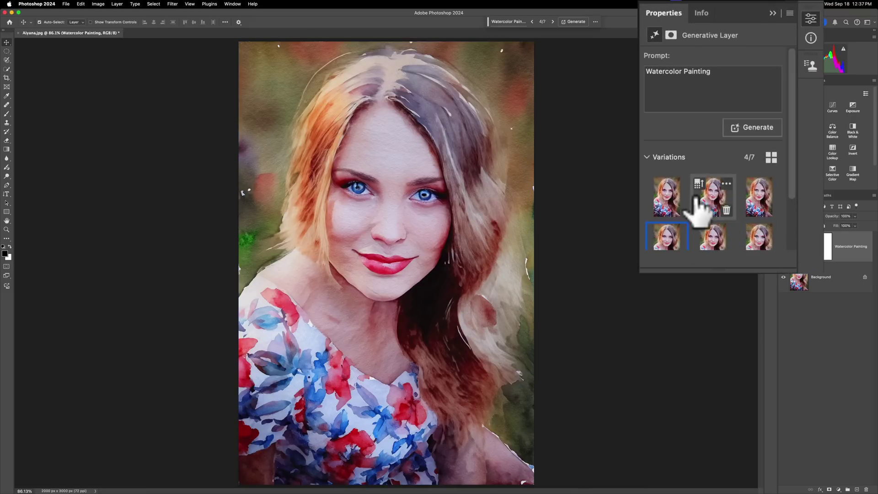
Revert the image to its Open history state, discarding the quick mask and generative layer work
mouse_move(706, 252)
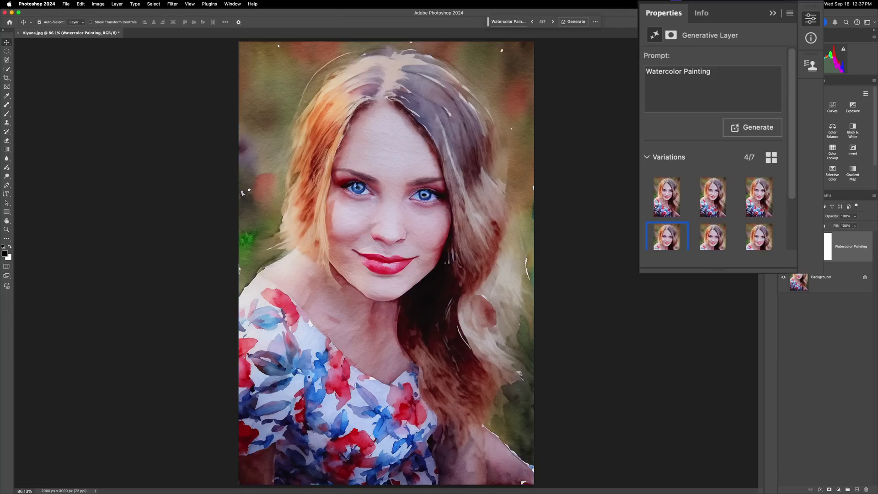
click(770, 40)
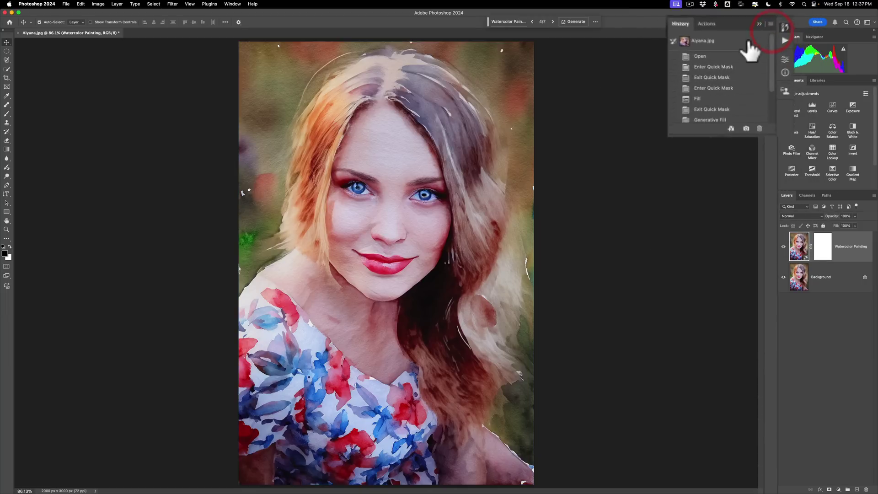
click(685, 64)
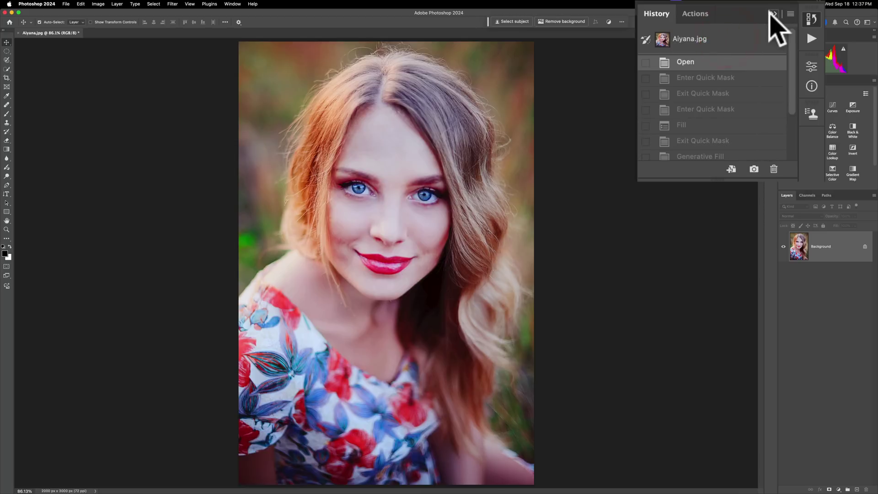
click(750, 35)
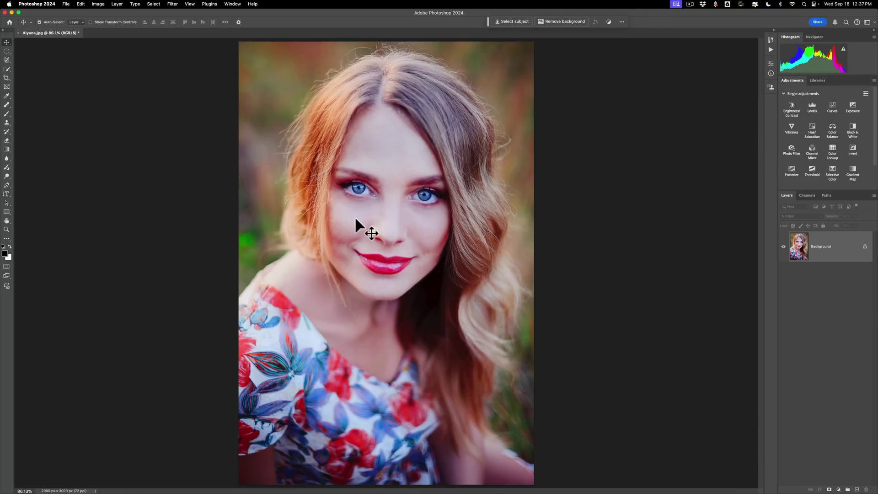
Enter Quick Mask mode and set the foreground color's brightness to 60%
click(13, 266)
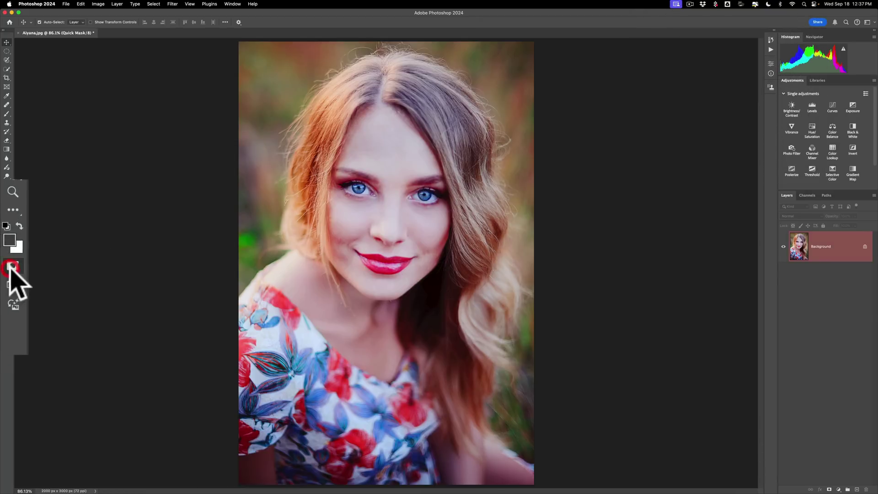
click(6, 253)
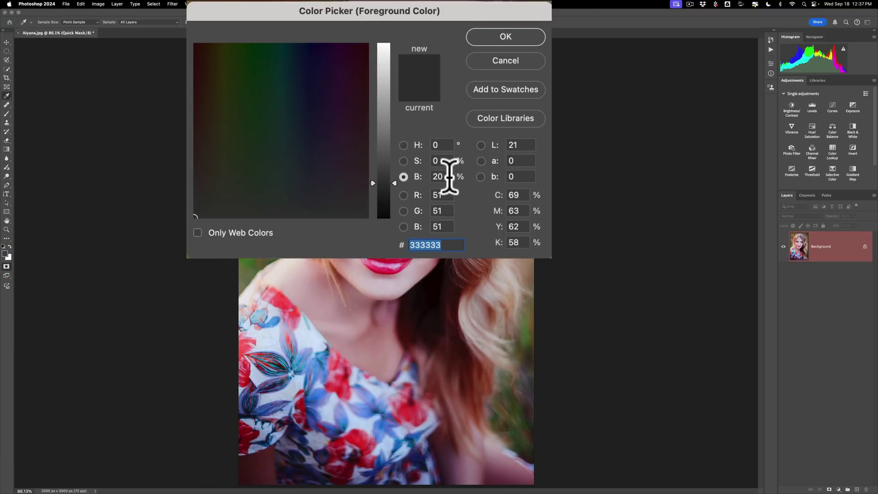
click(397, 175)
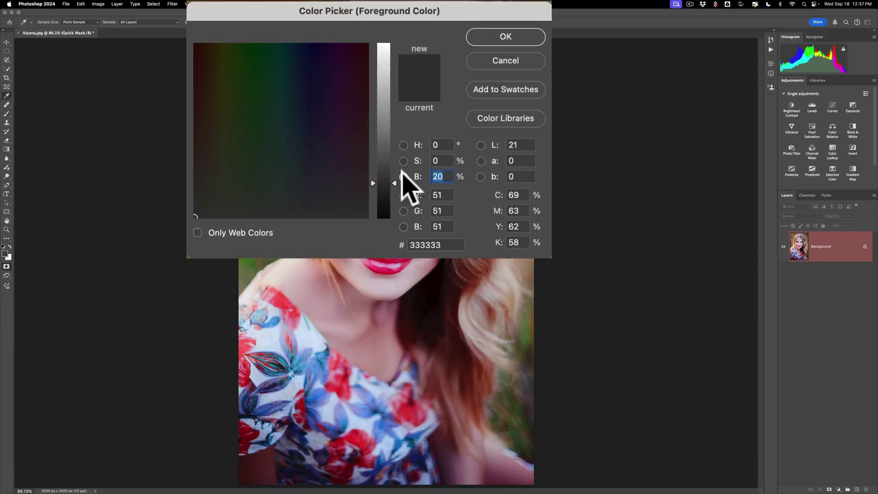
text(60)
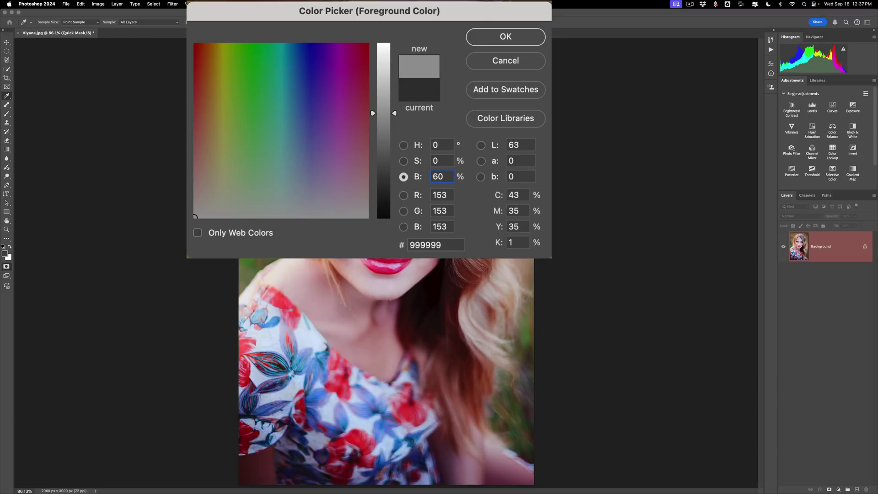
click(505, 38)
Fill the quick mask with the 60% gray foreground color and exit Quick Mask mode to load the selection
key(v)
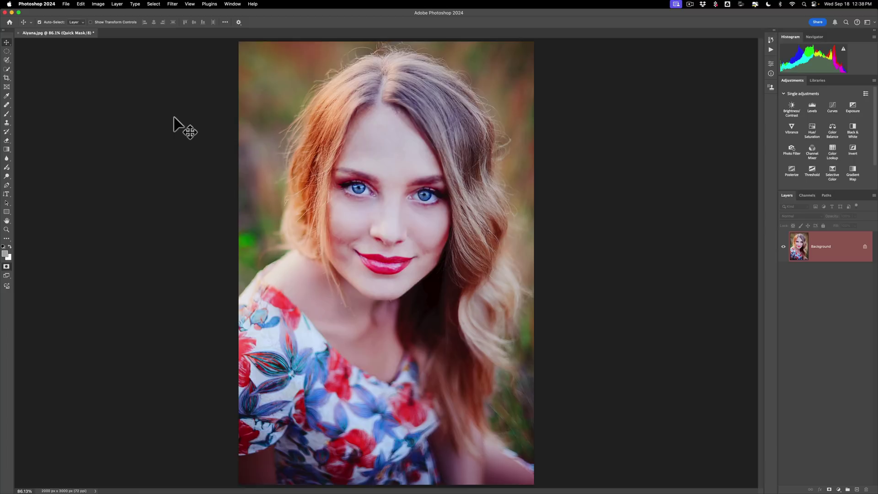
key(alt+BackSpace)
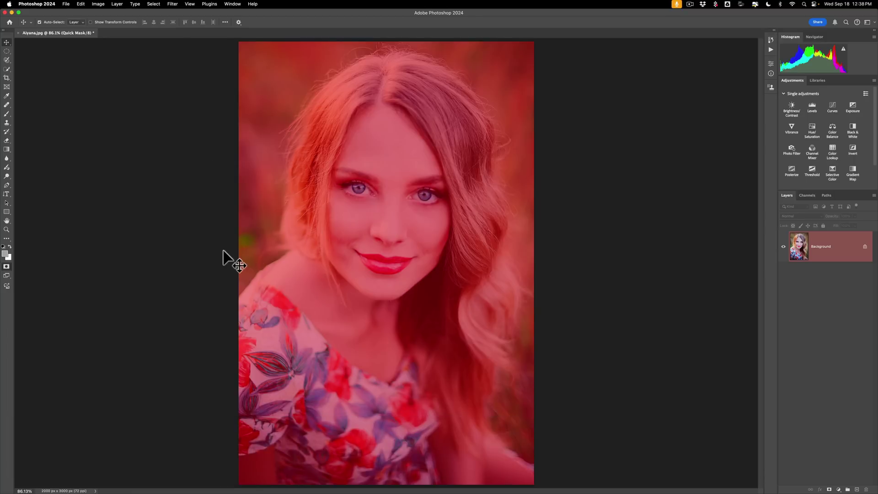
click(7, 266)
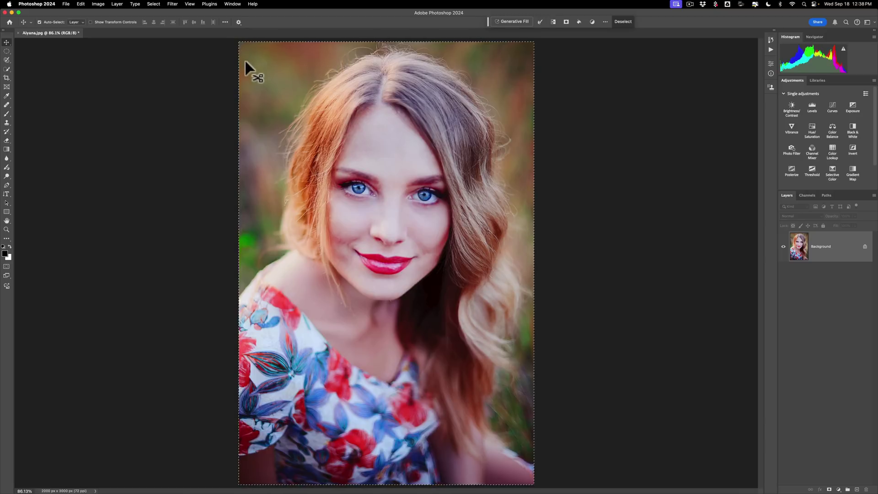
Run Generative Fill on the 60% gray selection with the prompt "Watercolor Painting"
click(467, 23)
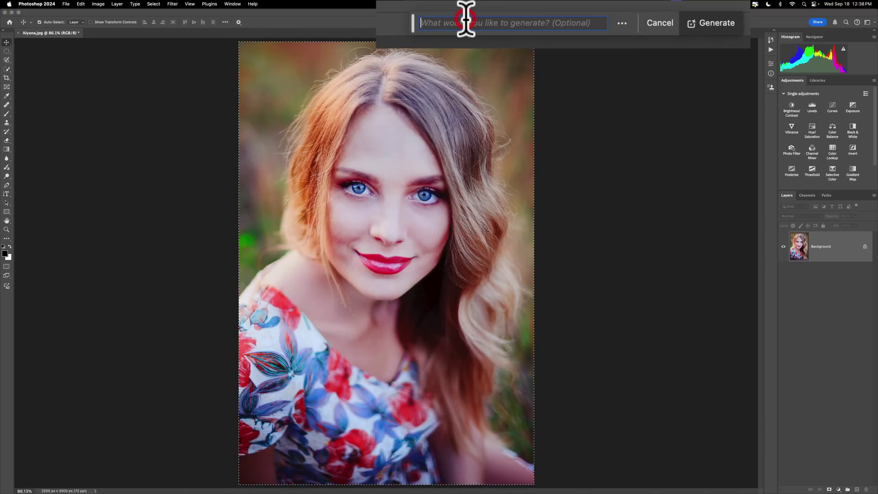
text(Water)
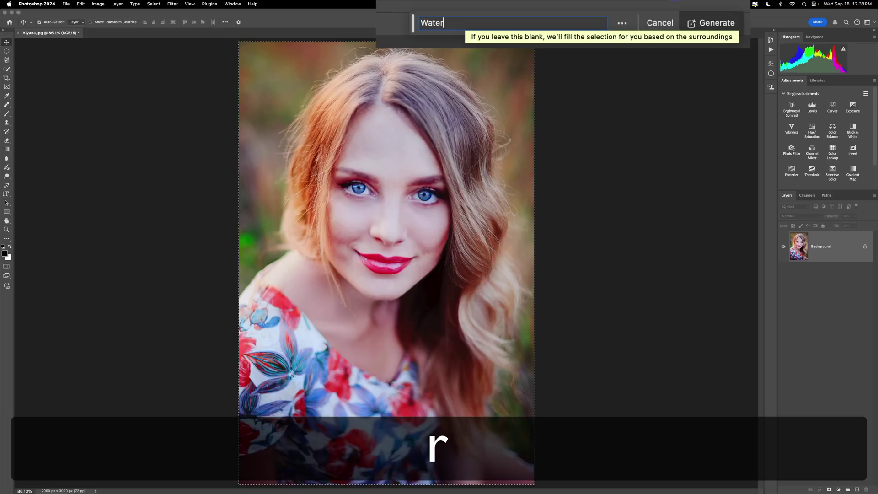
text(color Painting)
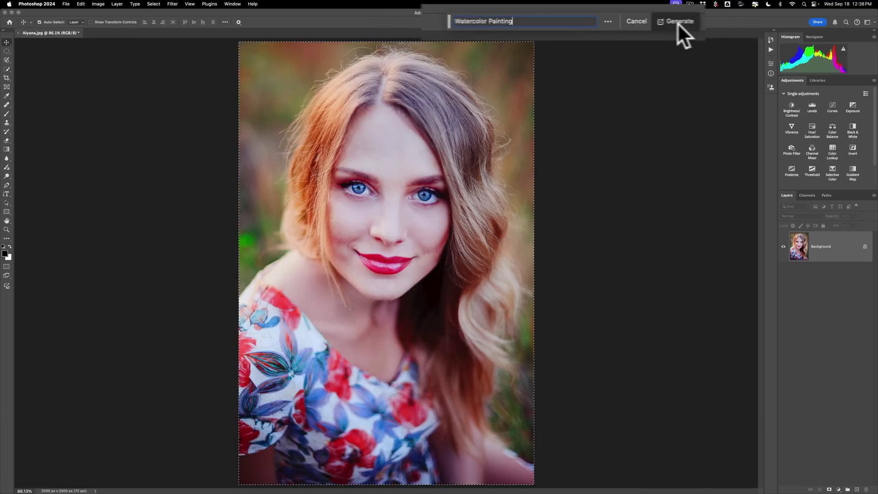
click(679, 23)
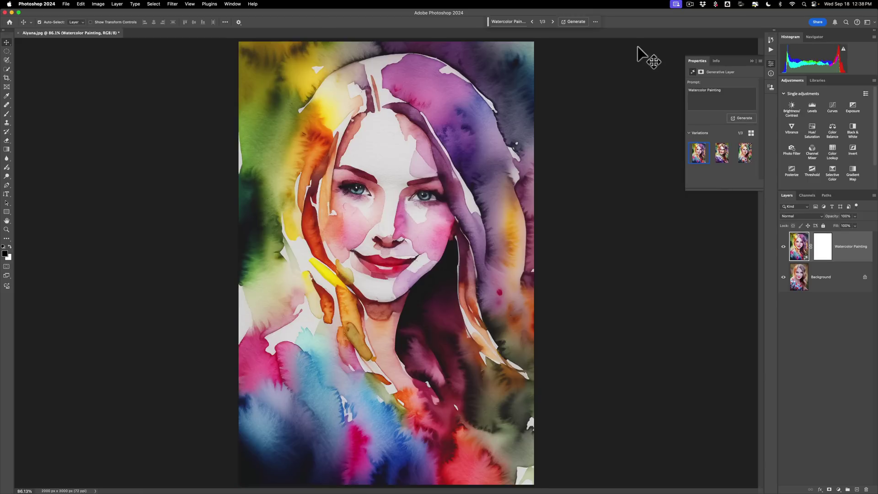
Compare the three generated watercolor variations, and revert the image to its Open history state
click(720, 153)
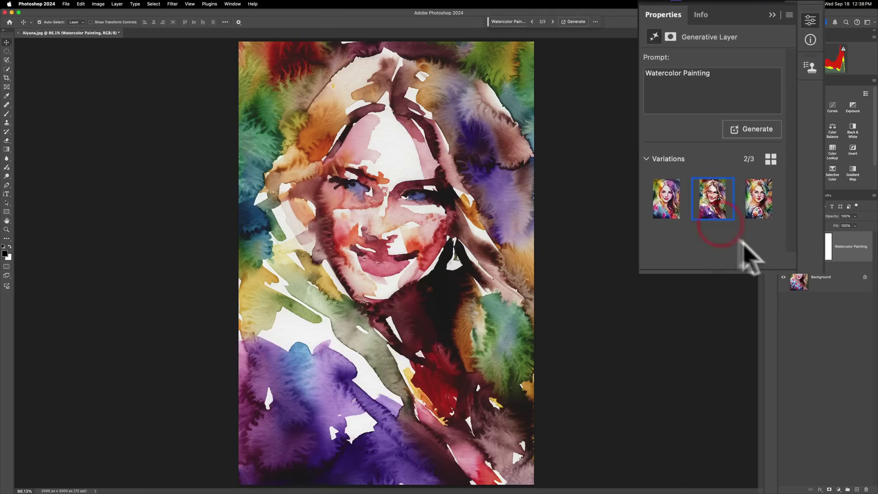
click(755, 215)
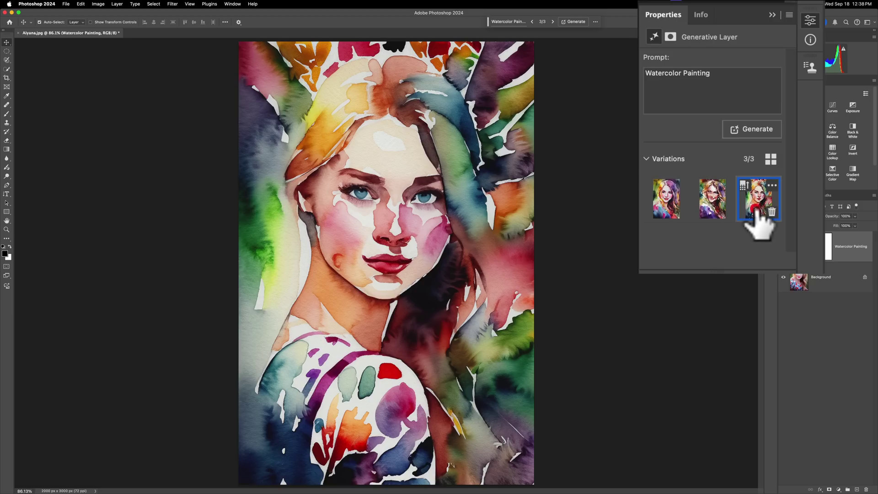
click(709, 204)
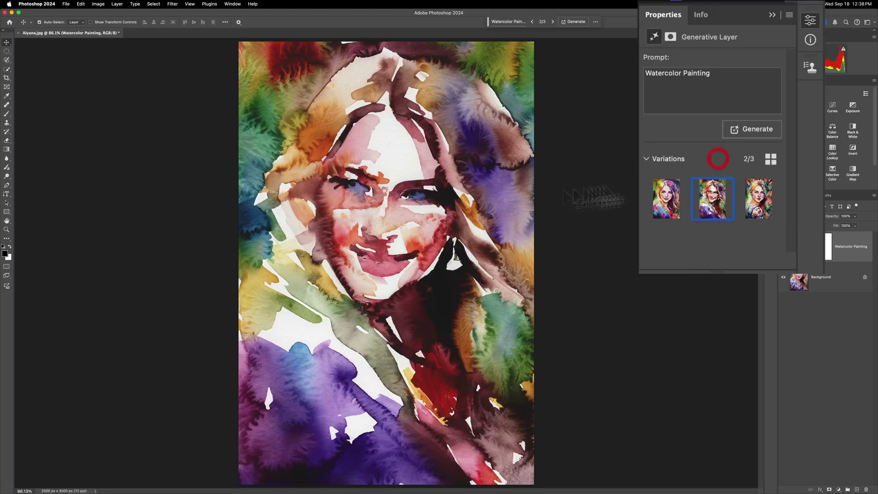
click(664, 205)
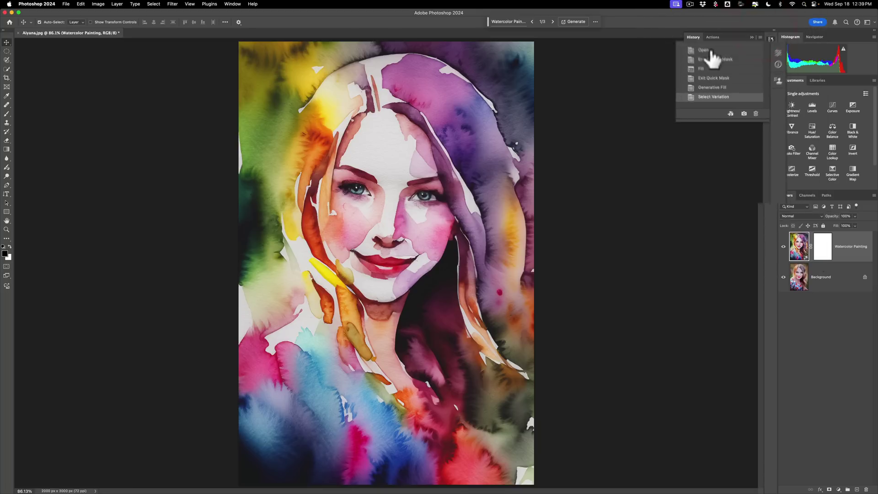
click(713, 61)
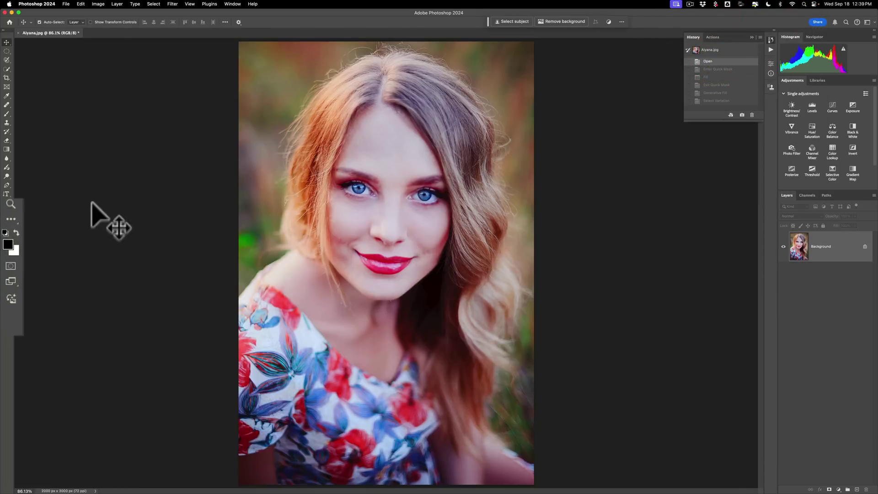
Enter Quick Mask mode and set the foreground color's brightness to 10%
click(7, 267)
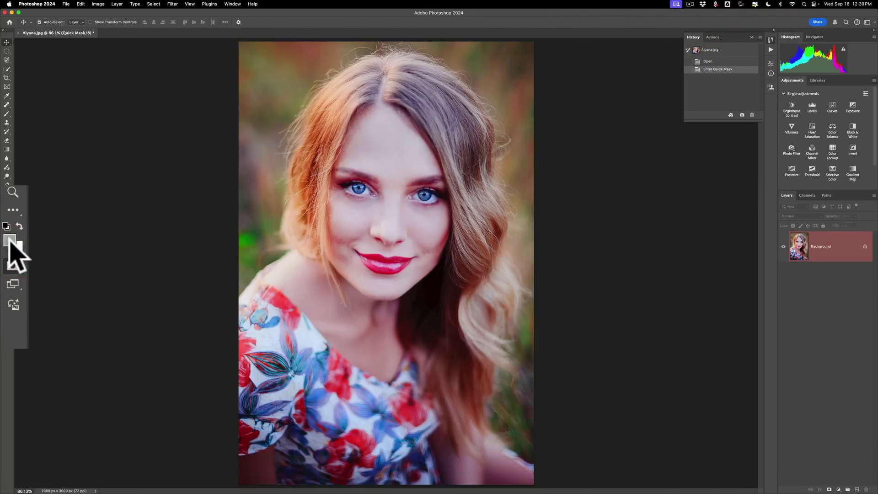
click(8, 242)
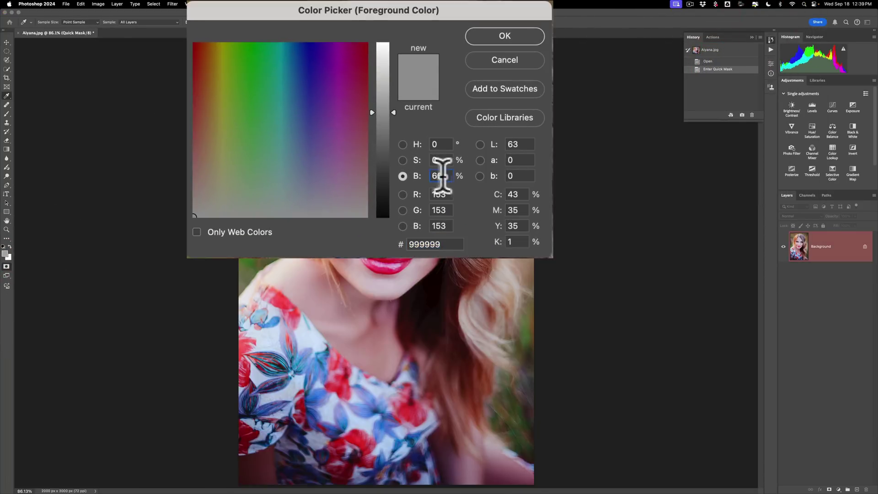
click(395, 149)
text(10)
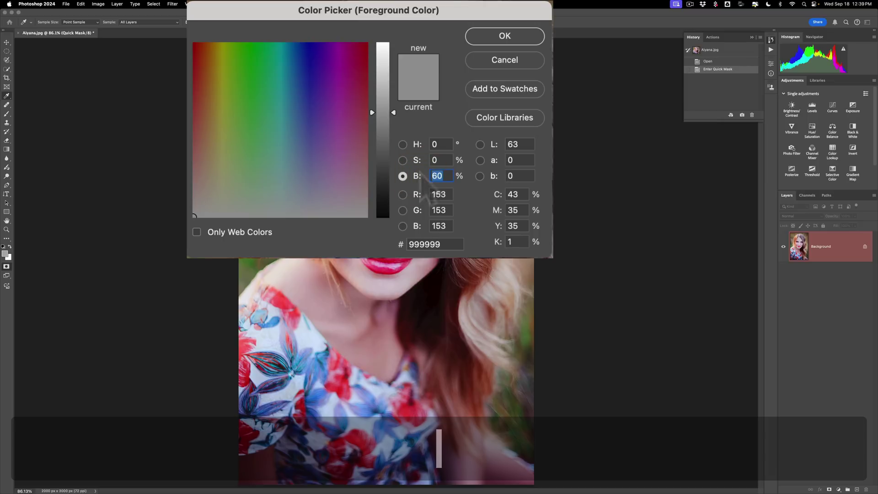
click(491, 37)
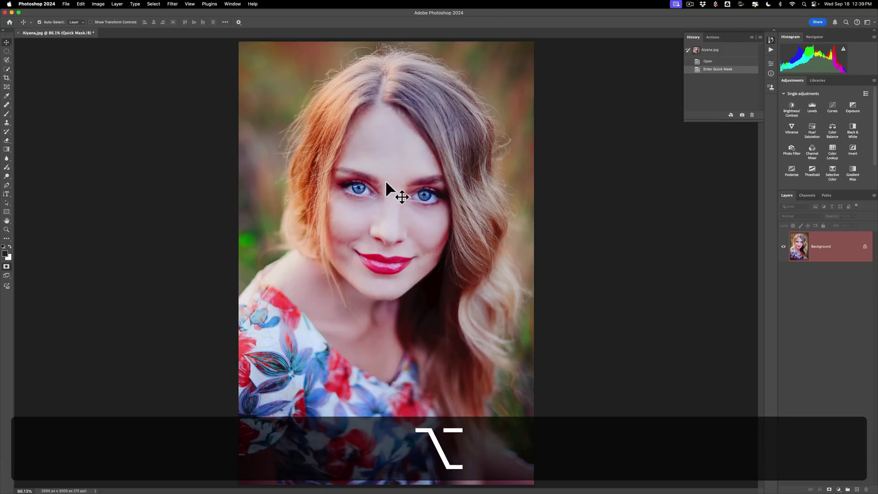
Fill the quick mask with the 10% gray foreground color and exit Quick Mask mode to load the selection
key(alt+BackSpace)
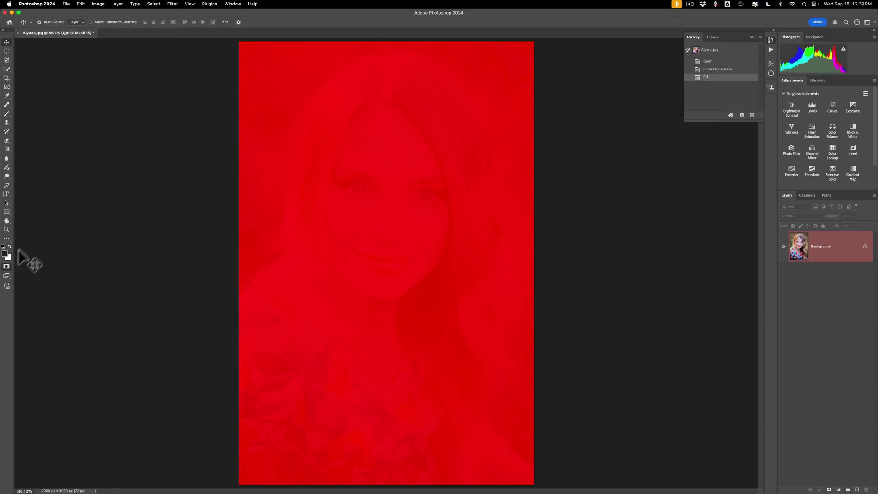
click(7, 267)
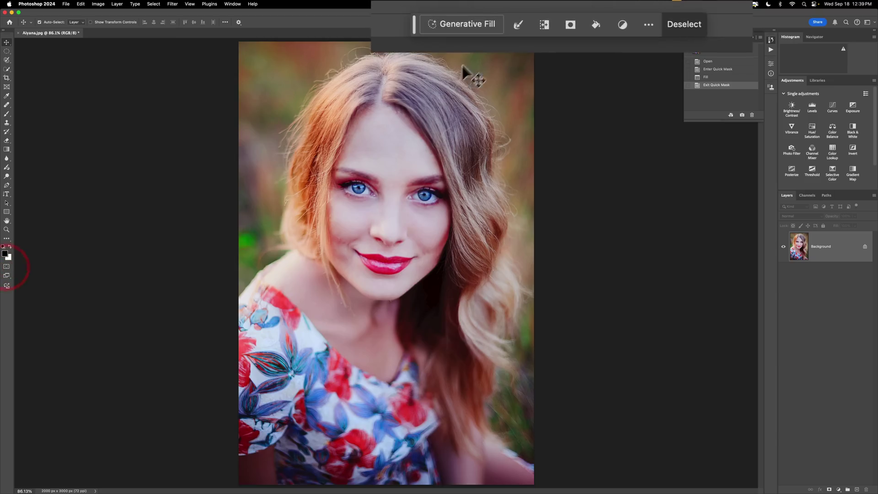
Run Generative Fill on the 10% gray selection with the prompt "Watercolor Painting"
click(443, 25)
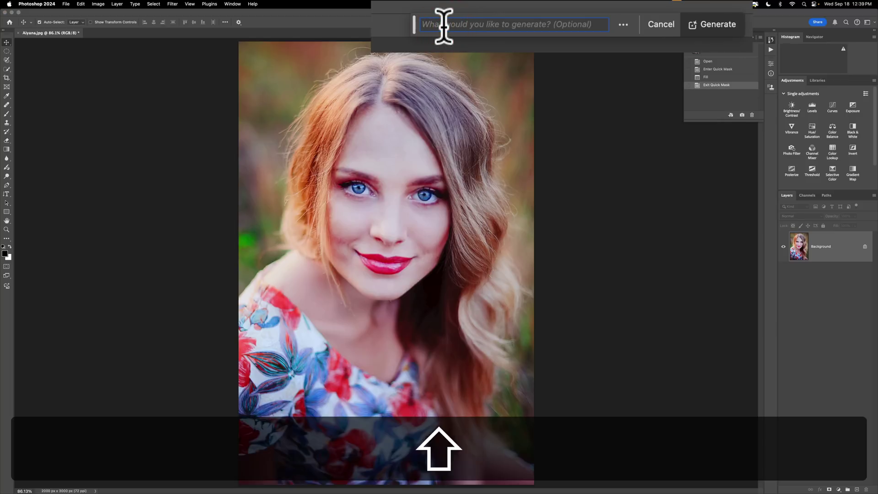
text(Watercolor )
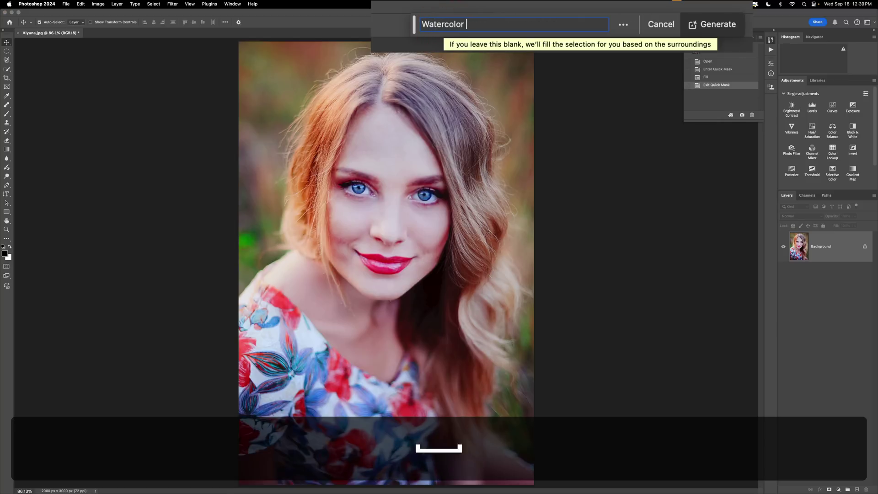
text(Painting)
key(Return)
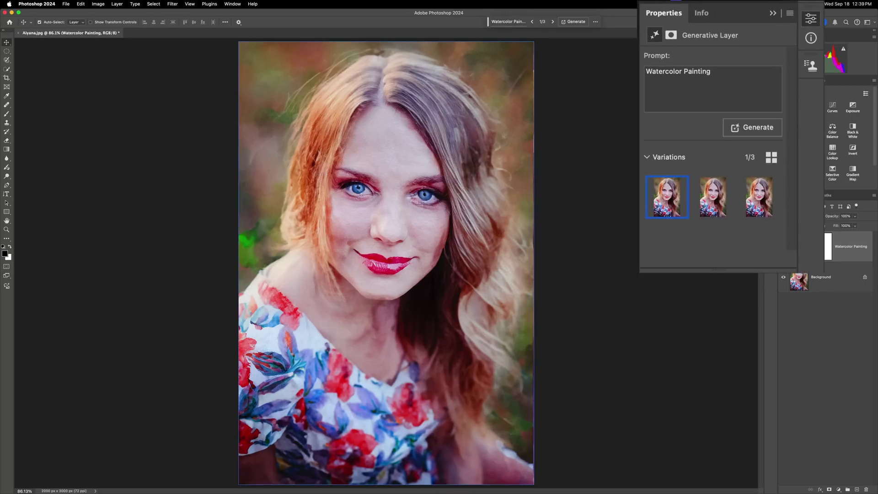
Preview the second and third variations of the new generative layer
click(713, 204)
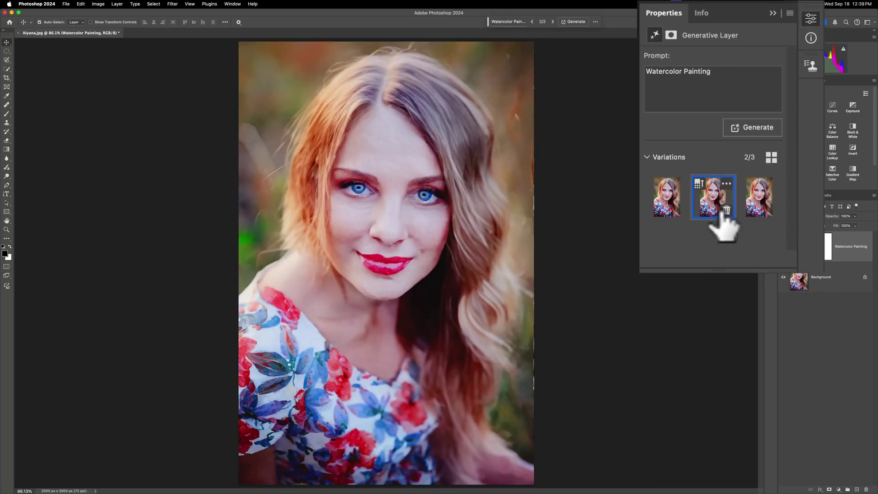
click(755, 197)
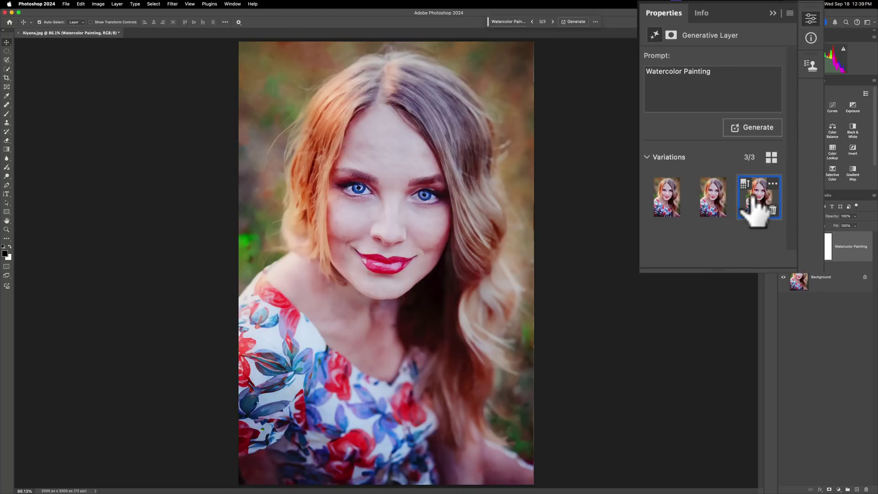